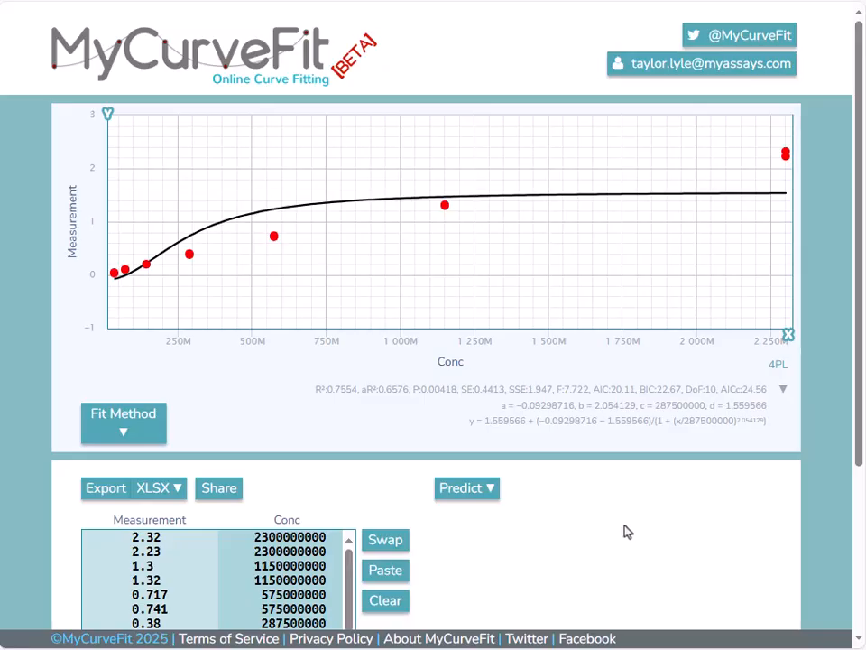
Review the Measurement and Conc data, and set the X axis type to Logarithmic
{"action": "scroll", "coordinate": [629, 532], "scroll_direction": "down", "scroll_amount": 2}
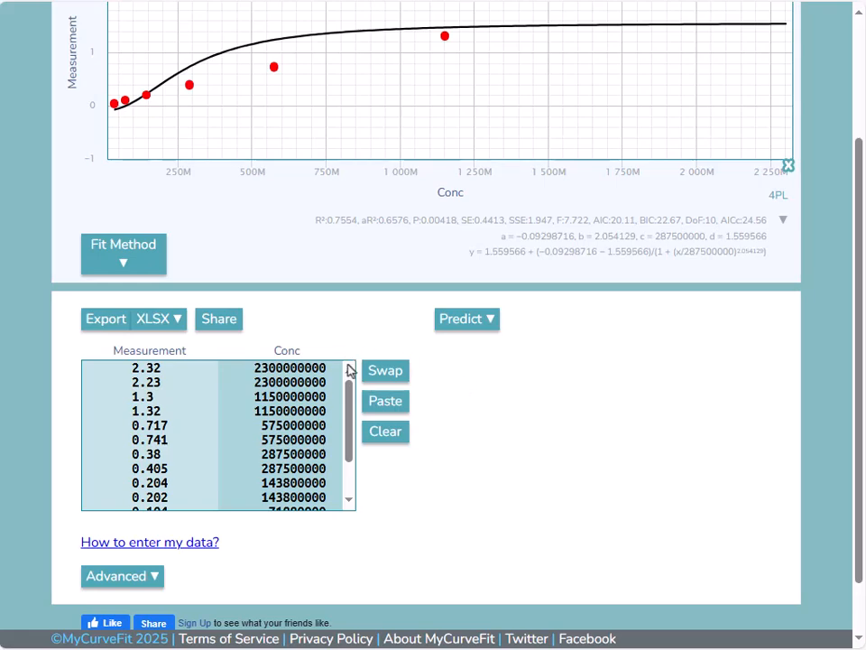
{"action": "scroll", "coordinate": [335, 421], "scroll_direction": "down", "scroll_amount": 2}
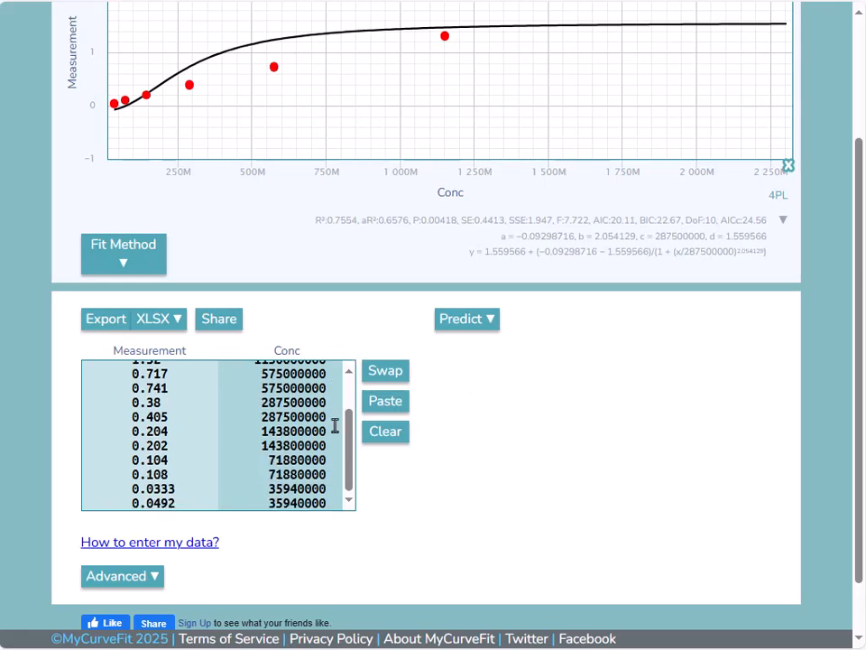
{"action": "scroll", "coordinate": [335, 421], "scroll_direction": "up", "scroll_amount": 2}
{"action": "scroll", "coordinate": [650, 488], "scroll_direction": "up", "scroll_amount": 2}
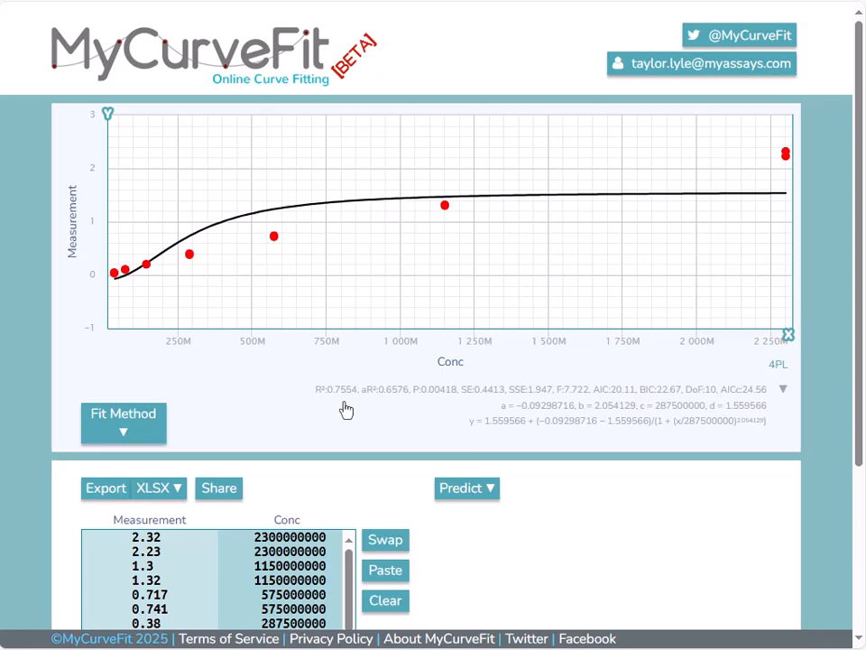
{"action": "left_click", "coordinate": [791, 338]}
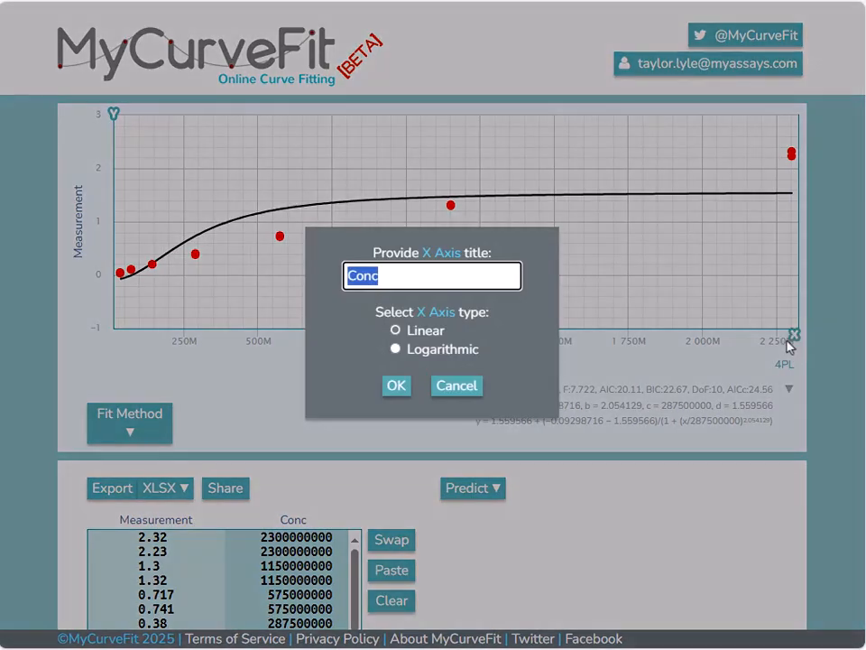
{"action": "left_click", "coordinate": [439, 354]}
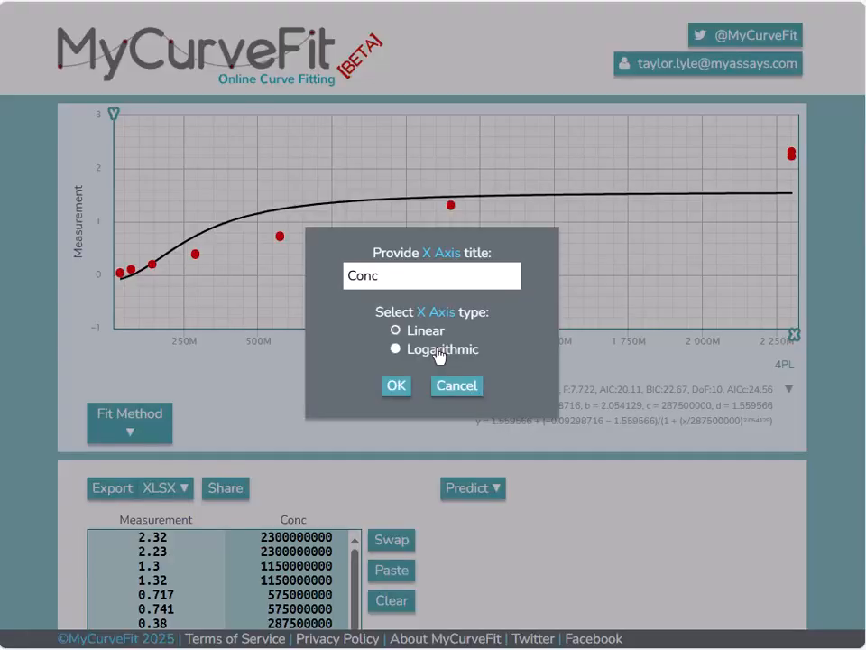
{"action": "left_click", "coordinate": [395, 387]}
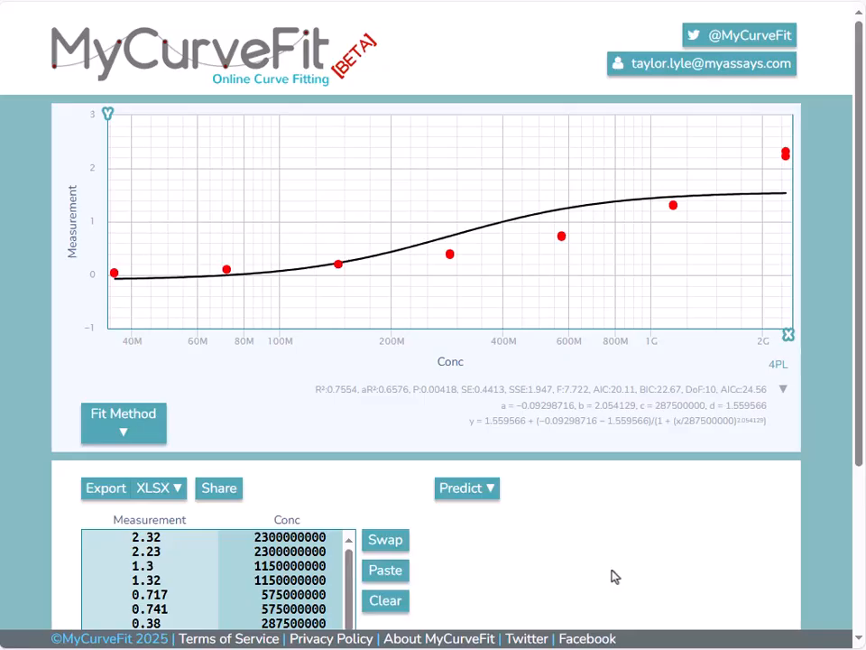
Apply a Log 10 data transform to the X values in the advanced options
{"action": "scroll", "coordinate": [614, 576], "scroll_direction": "down", "scroll_amount": 3}
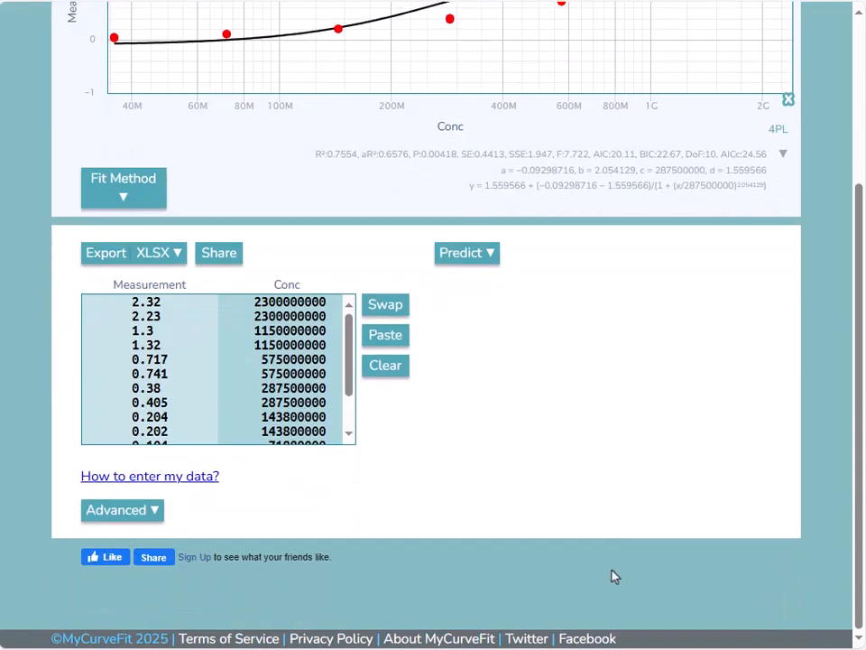
{"action": "left_click", "coordinate": [120, 516]}
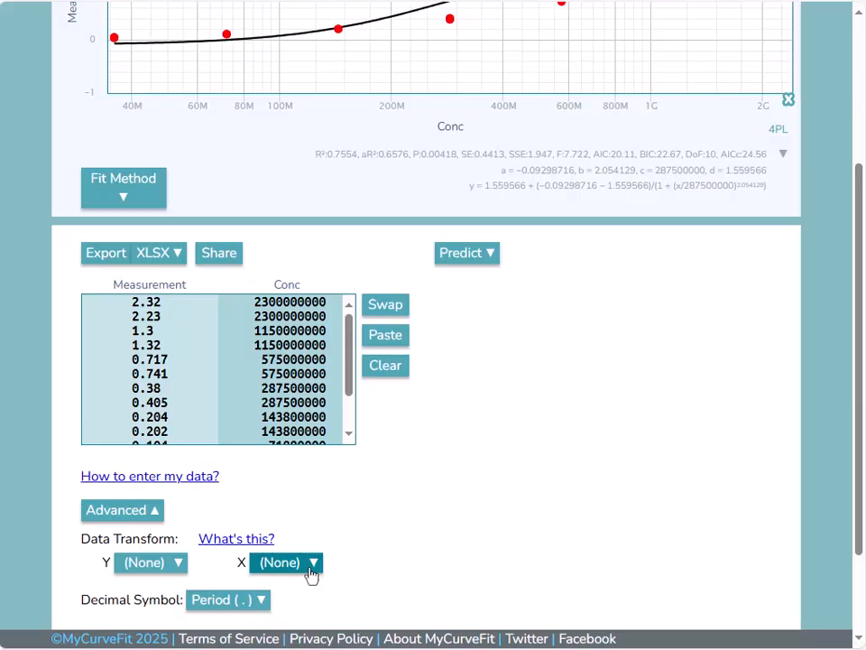
{"action": "left_click", "coordinate": [311, 575]}
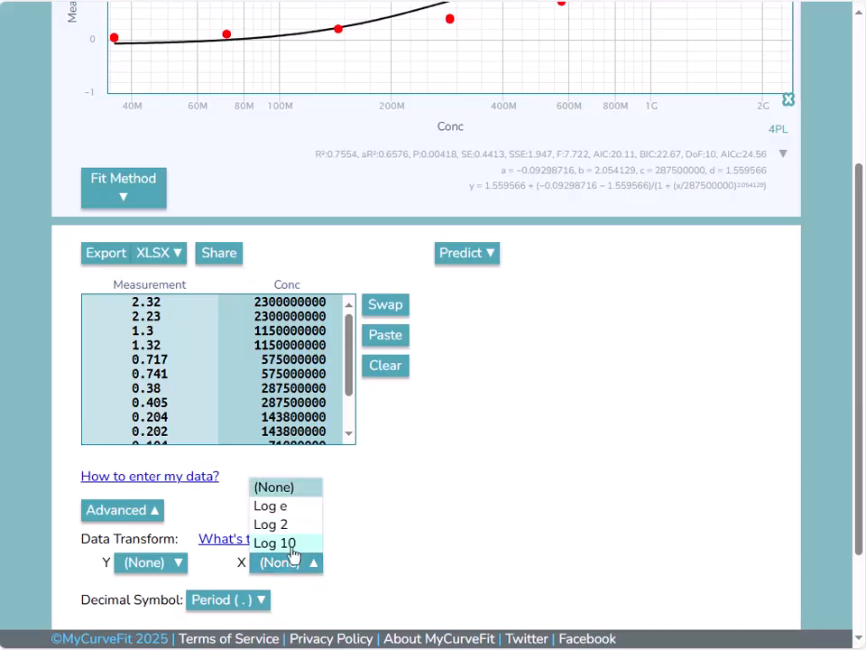
{"action": "left_click", "coordinate": [293, 543]}
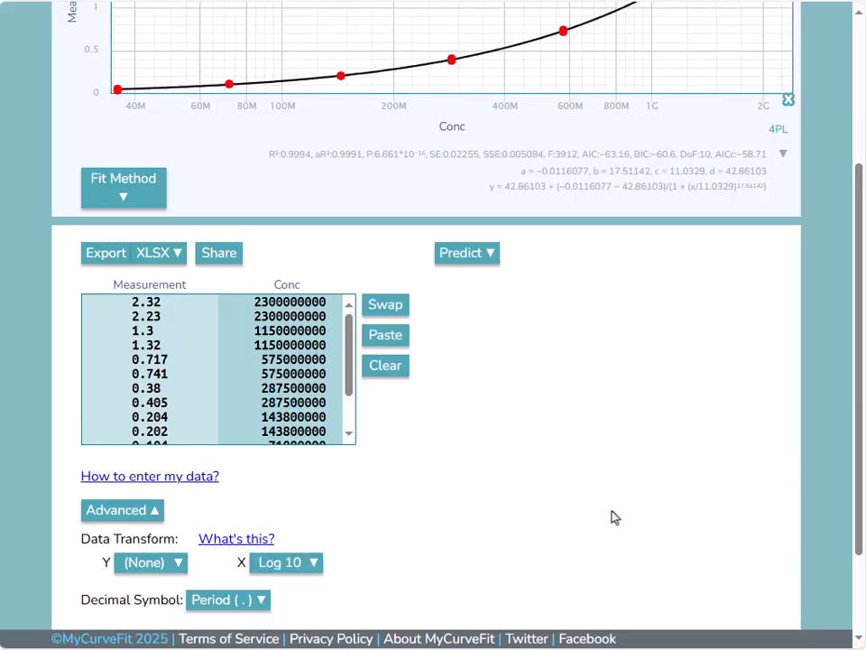
{"action": "scroll", "coordinate": [612, 517], "scroll_direction": "up", "scroll_amount": 2}
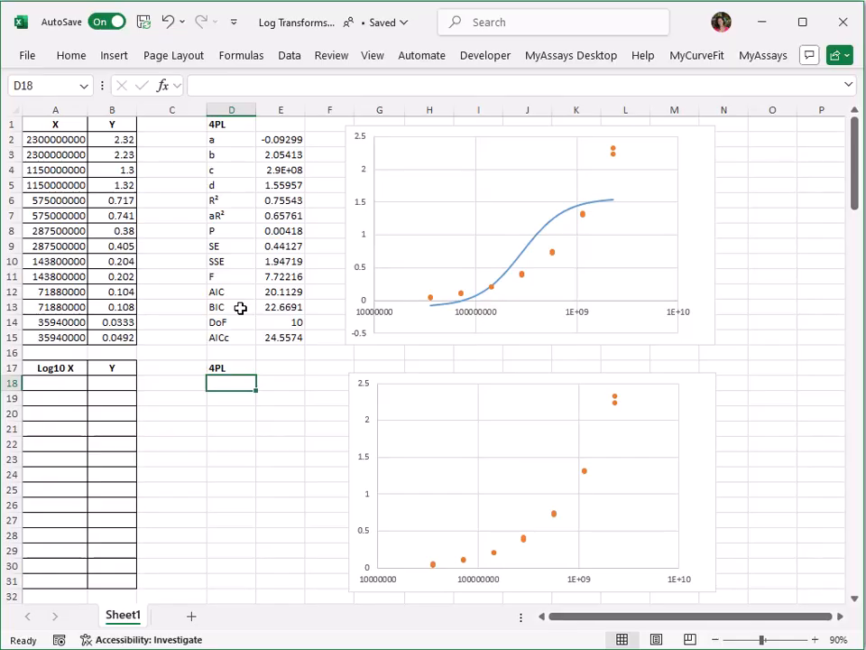
In the Excel workbook, fill the Log10 X column A18:A31 with =LOG10(A2) and its relative copies for the original X values
{"action": "left_click", "coordinate": [272, 199]}
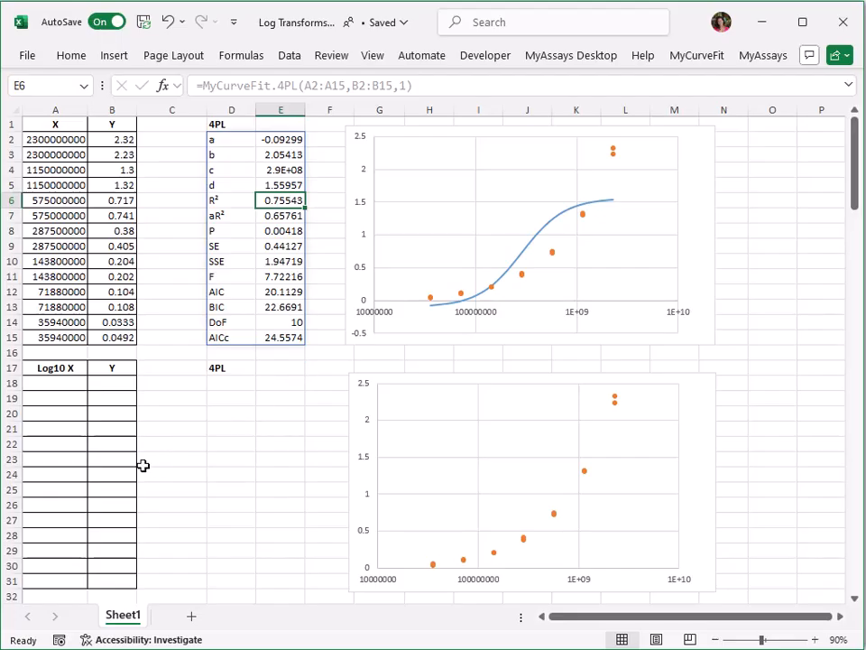
{"action": "left_click", "coordinate": [37, 385]}
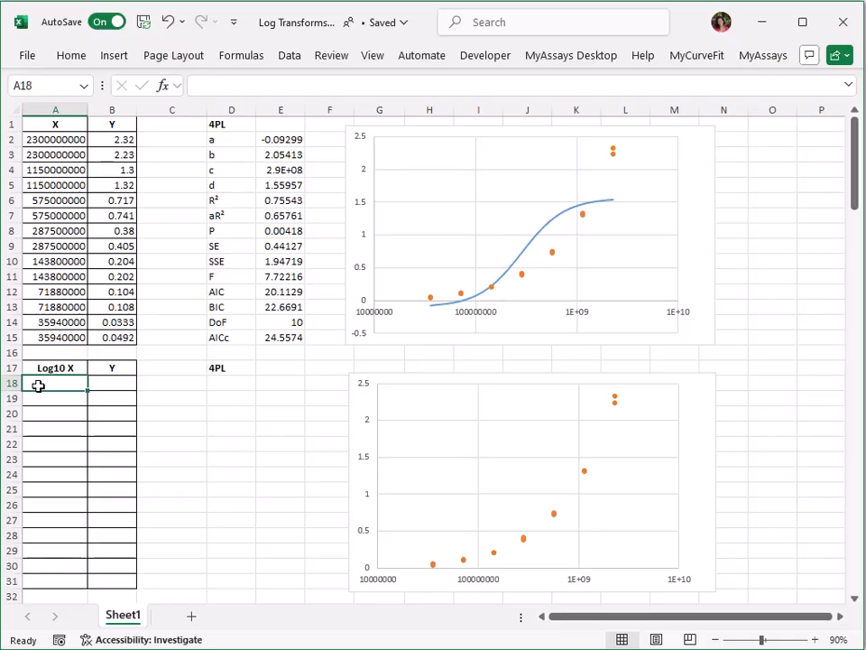
{"action": "type", "text": "=log10("}
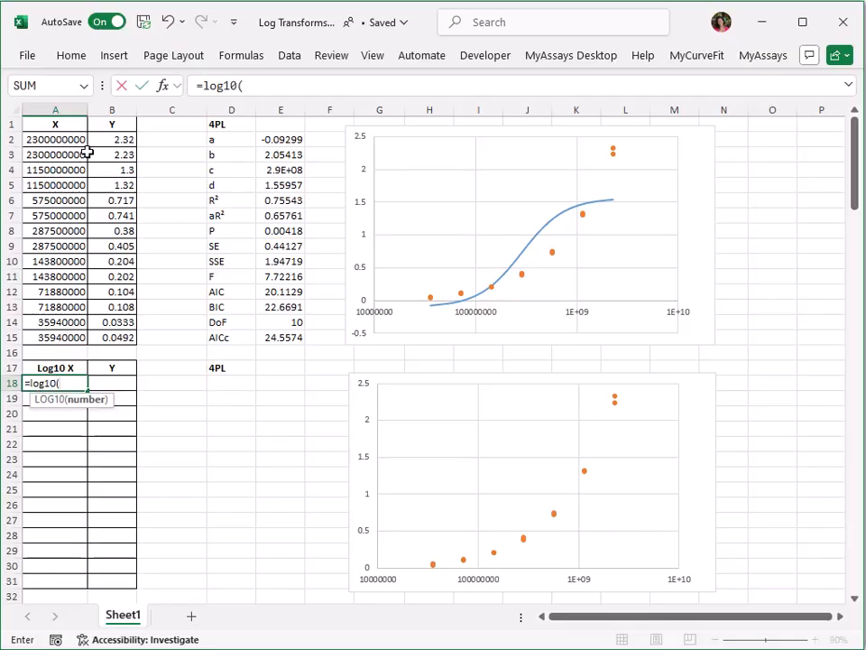
{"action": "left_click", "coordinate": [76, 139]}
{"action": "key", "text": "Return"}
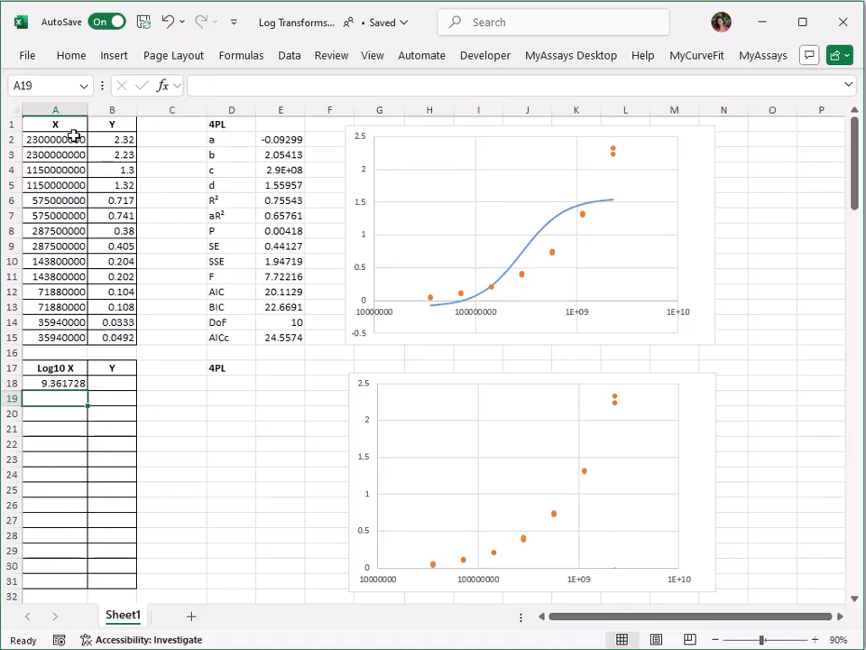
{"action": "left_click", "coordinate": [65, 386]}
{"action": "left_click_drag", "start_coordinate": [88, 391], "coordinate": [77, 587]}
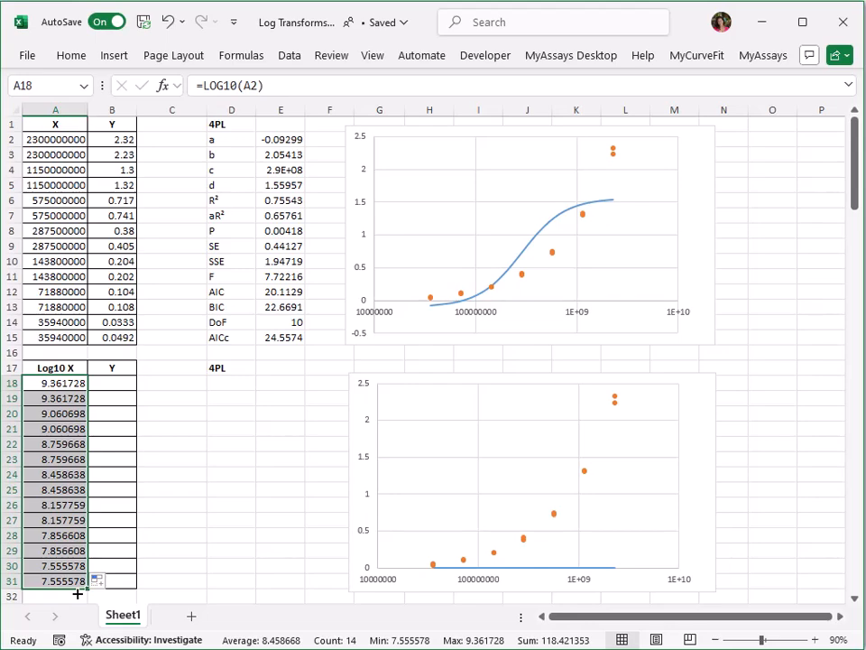
Copy the Y values from B2:B15 into the Y column of the Log10 X table, starting at B18
{"action": "left_click", "coordinate": [122, 138]}
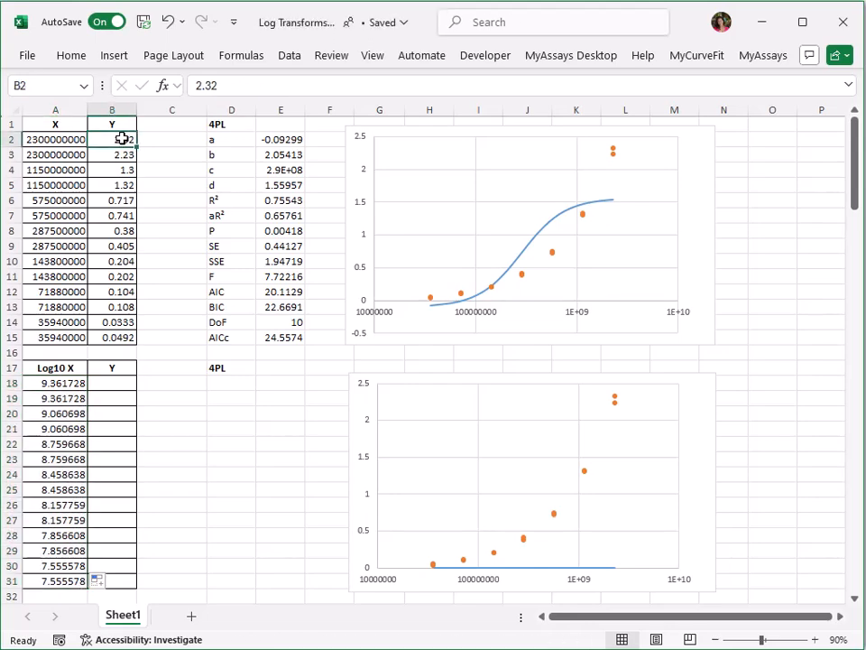
{"action": "key", "text": "ctrl+shift+Down"}
{"action": "key", "text": "ctrl+c"}
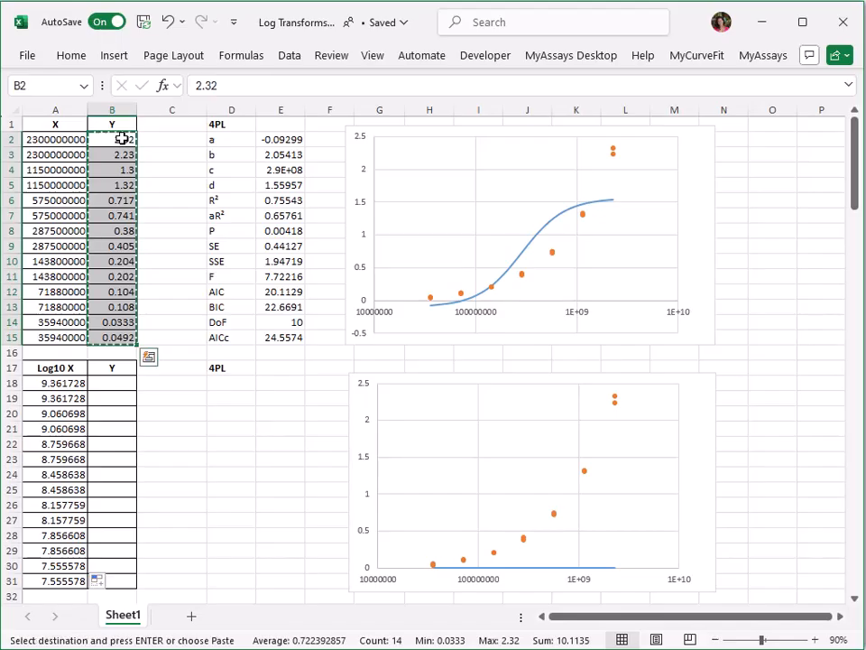
{"action": "left_click", "coordinate": [116, 387]}
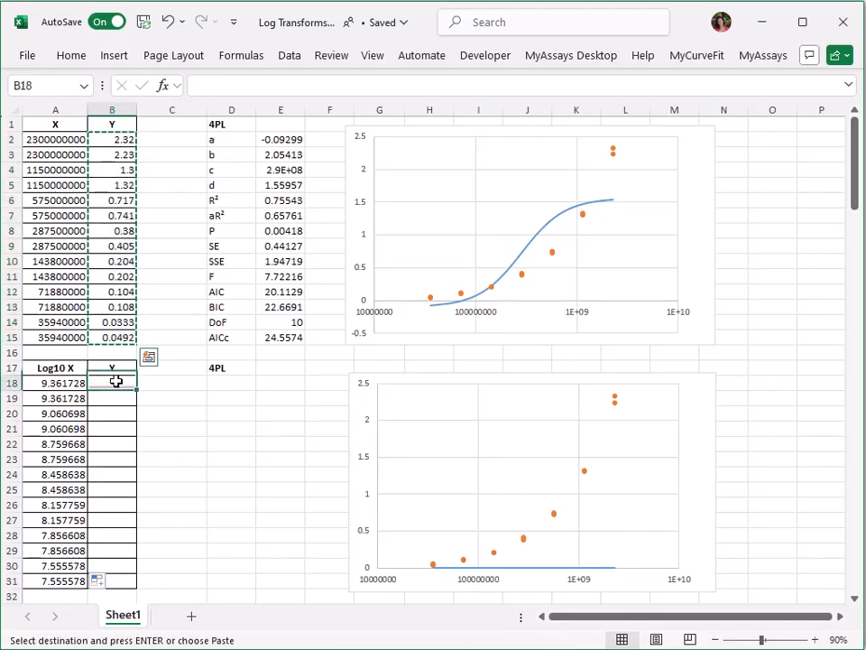
{"action": "key", "text": "ctrl+v"}
Enter =MyCurveFit.4PL(A18:A31,B18:B31,1) in D18 to fit the log-transformed data with vertical output, and check the R² value
{"action": "left_click", "coordinate": [260, 429]}
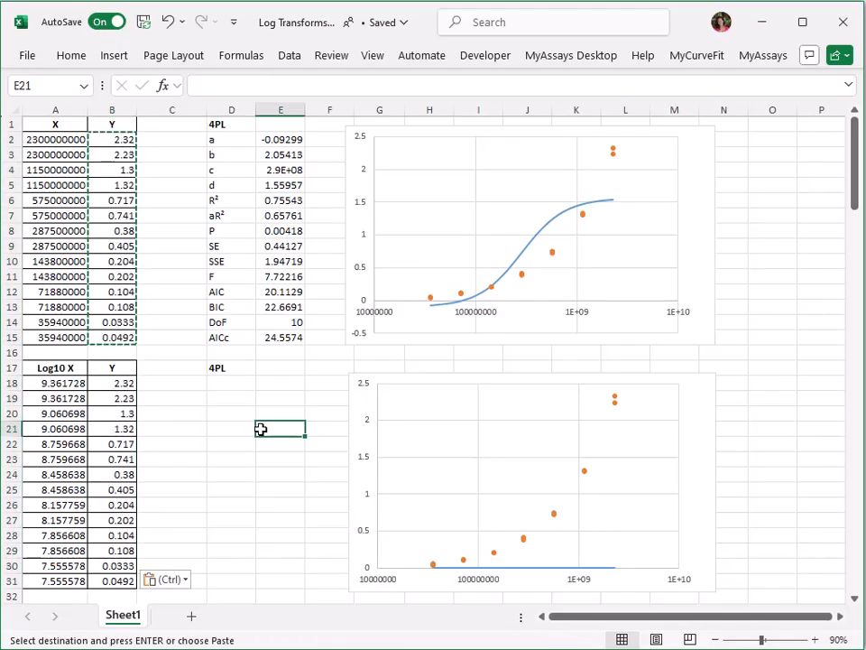
{"action": "left_click", "coordinate": [239, 379]}
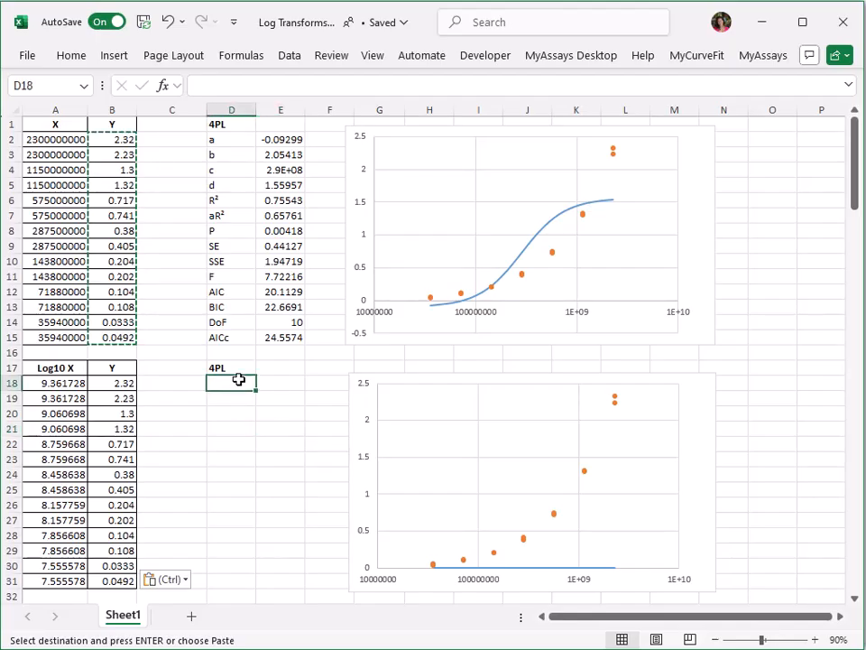
{"action": "type", "text": "=my"}
{"action": "double_click", "coordinate": [247, 401]}
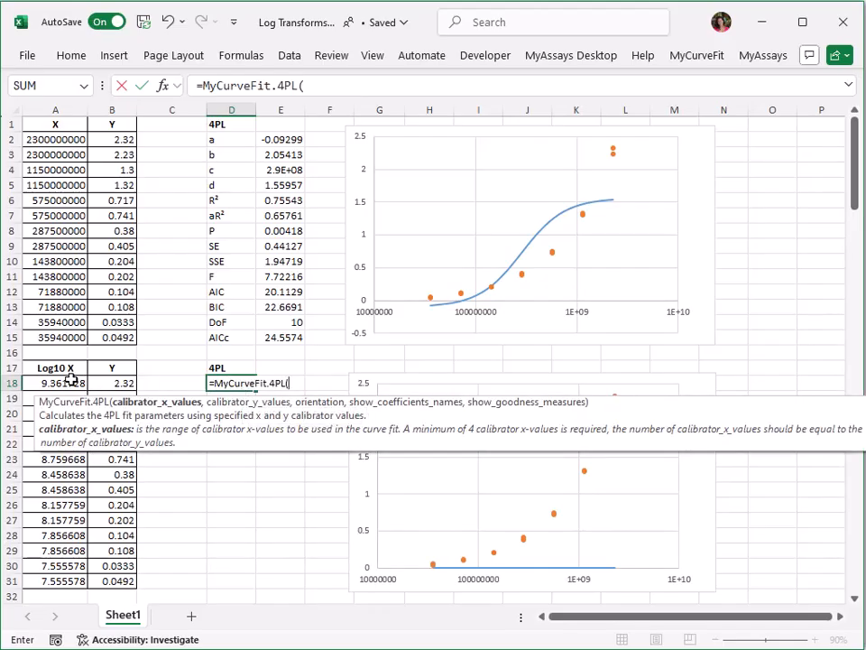
{"action": "left_click_drag", "start_coordinate": [69, 383], "coordinate": [55, 575]}
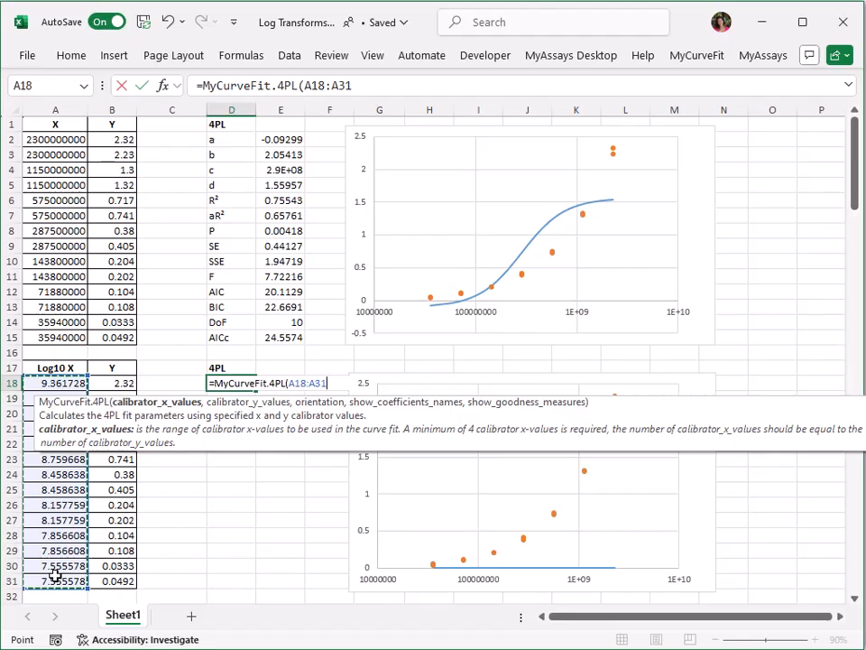
{"action": "type", "text": ","}
{"action": "left_click_drag", "start_coordinate": [130, 386], "coordinate": [107, 581]}
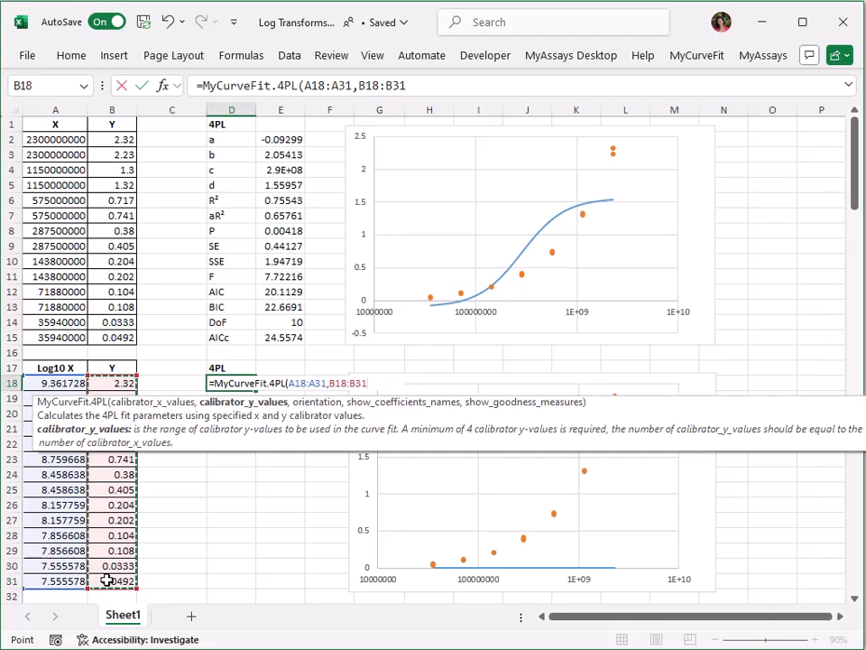
{"action": "type", "text": ",1"}
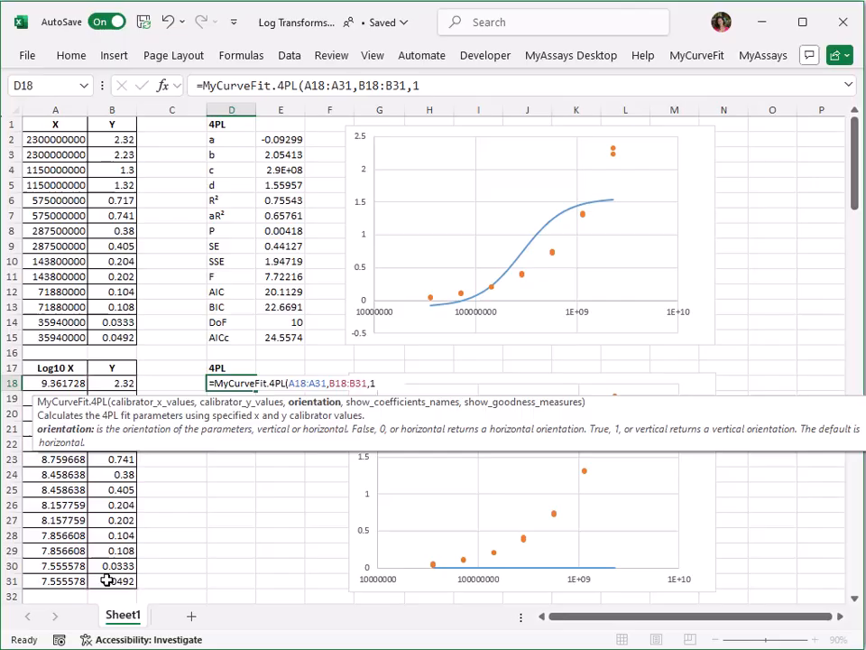
{"action": "key", "text": "Return"}
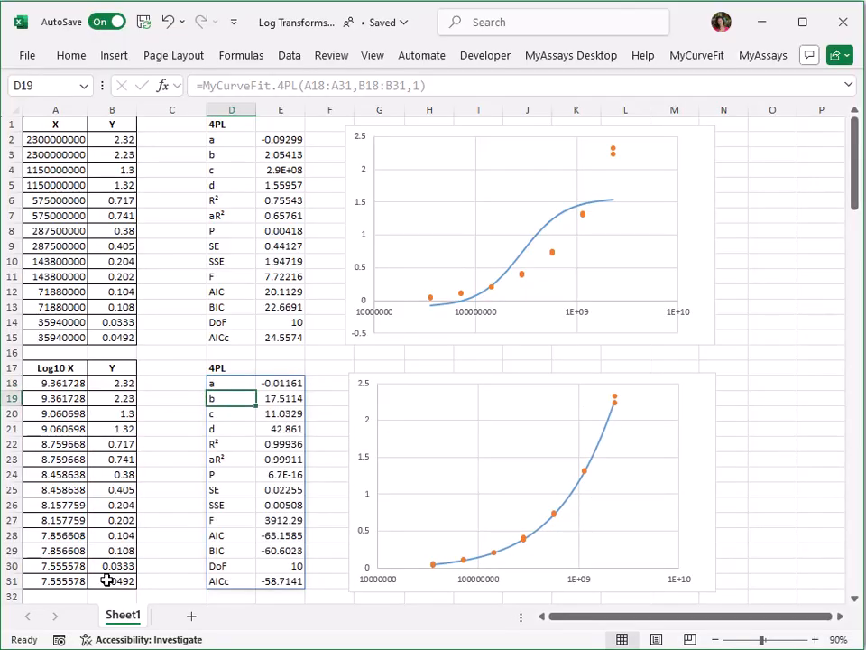
{"action": "left_click", "coordinate": [266, 444]}
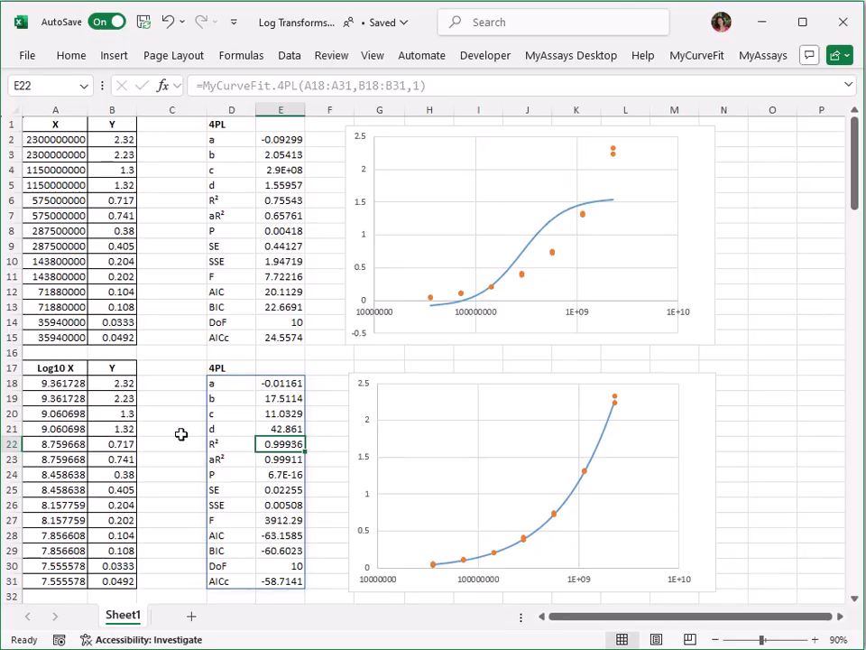
Calculate the first sample's X (log) value in B35 with =MyCurveFit.4PL.CalcX($E$18:$E$21,A35)
{"action": "scroll", "coordinate": [180, 434], "scroll_direction": "down", "scroll_amount": 3}
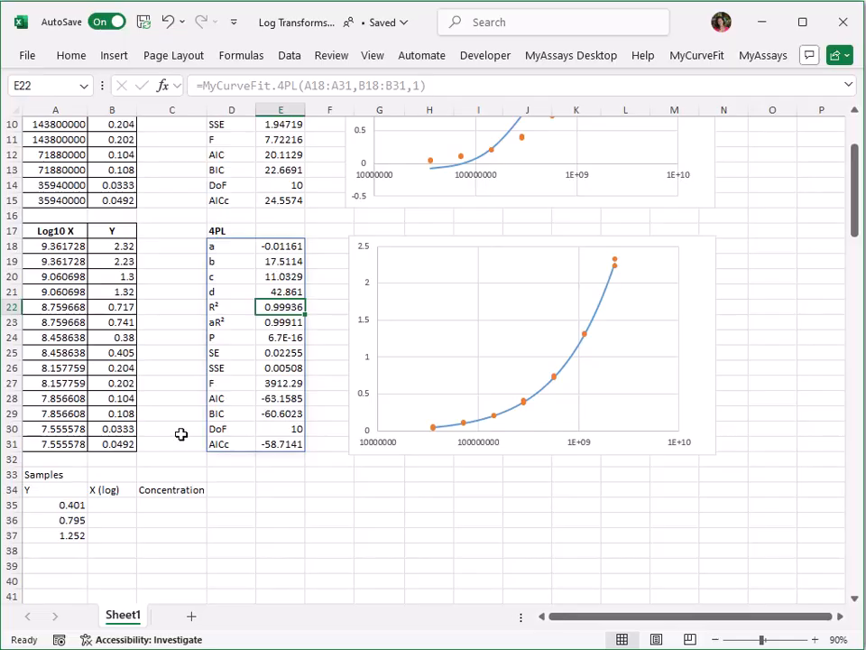
{"action": "left_click", "coordinate": [125, 506]}
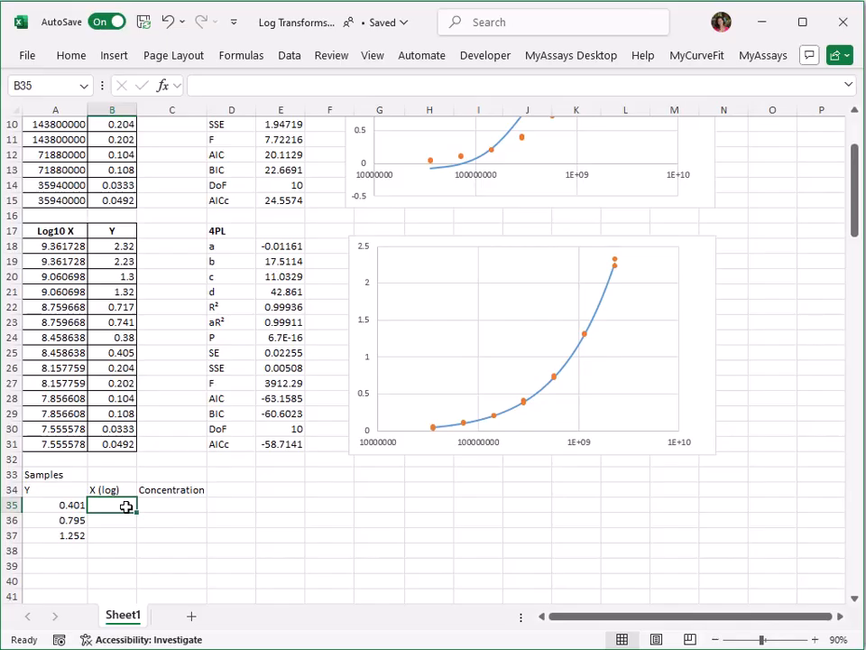
{"action": "type", "text": "=my"}
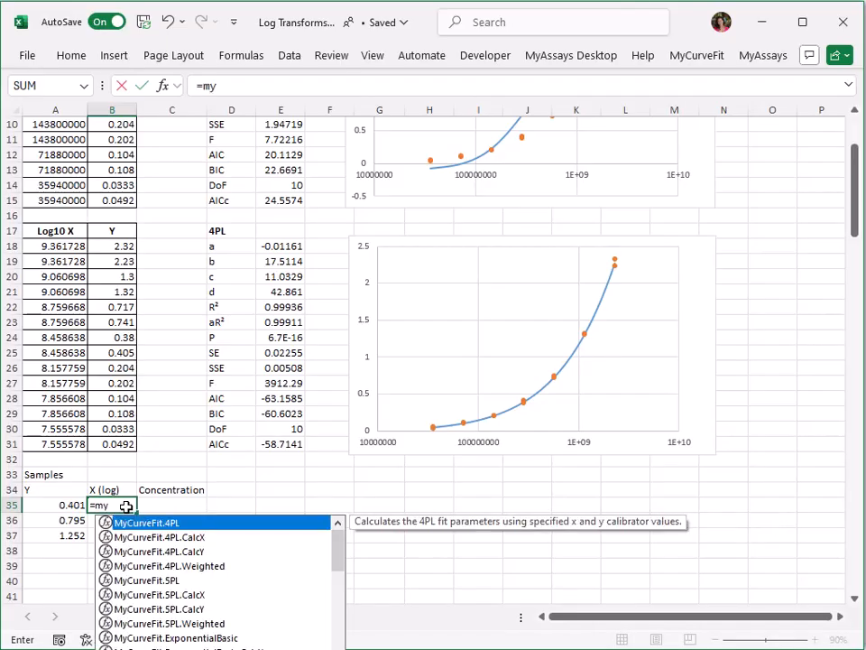
{"action": "key", "text": "Down"}
{"action": "key", "text": "Tab"}
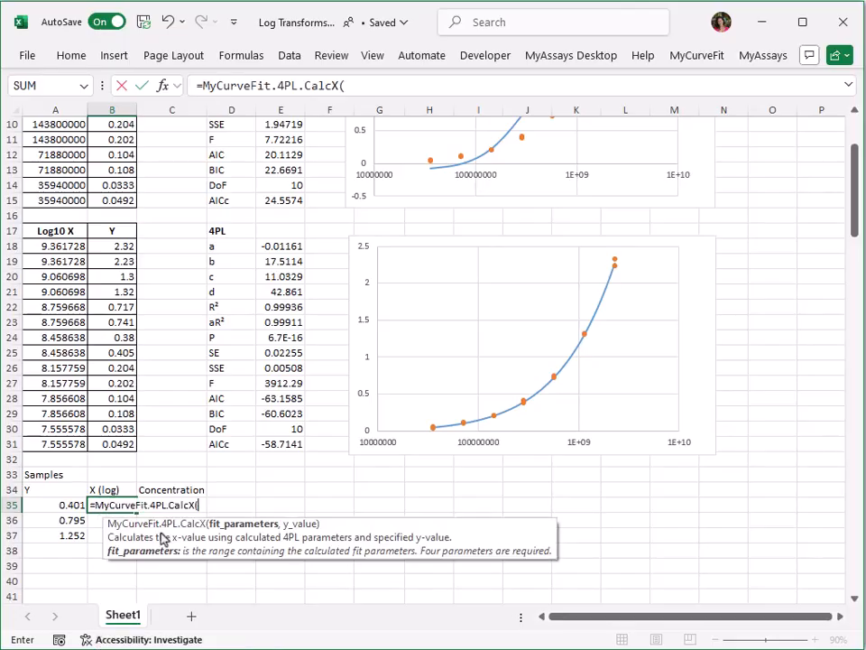
{"action": "left_click_drag", "start_coordinate": [278, 247], "coordinate": [276, 291]}
{"action": "key", "text": "F4"}
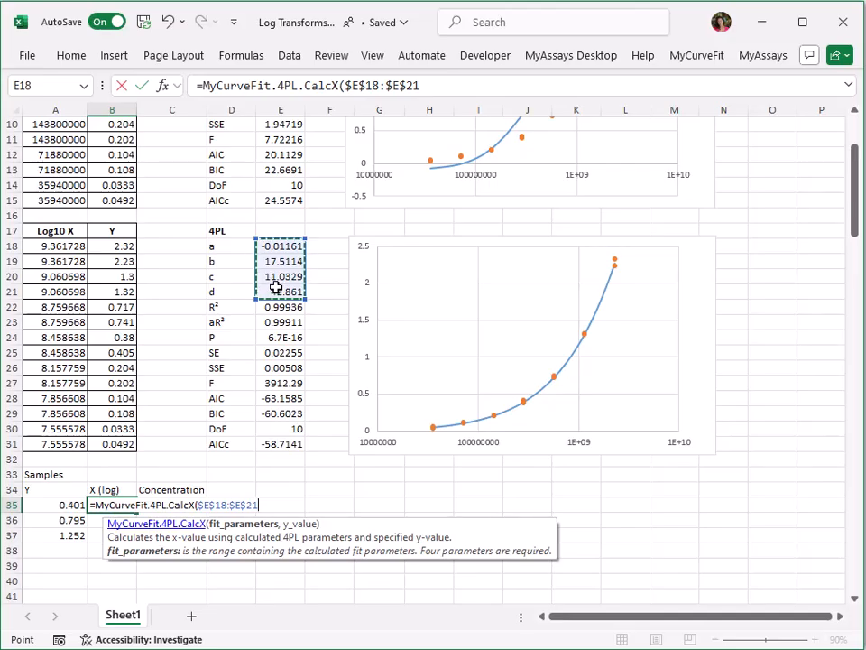
{"action": "type", "text": ","}
{"action": "left_click", "coordinate": [69, 504]}
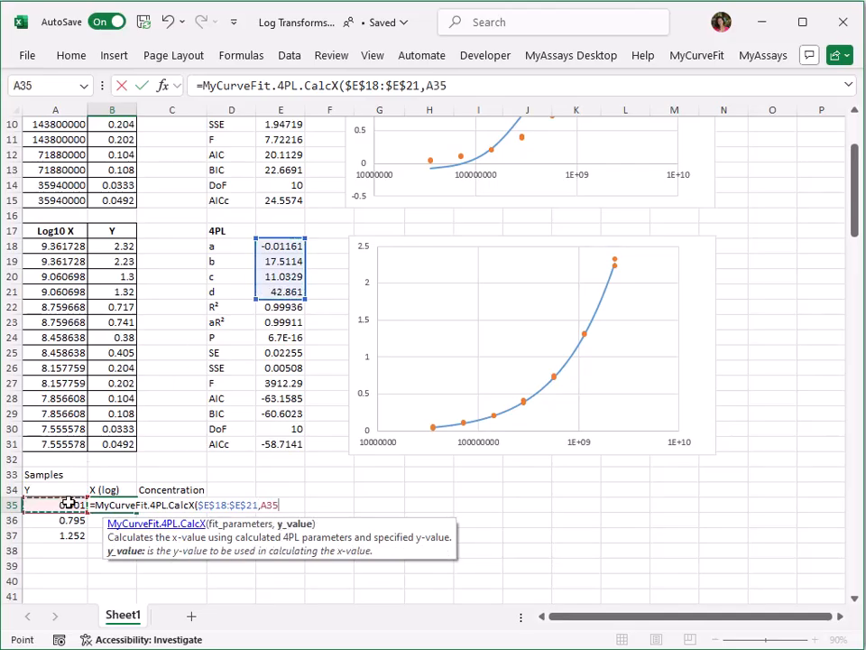
{"action": "key", "text": "Return"}
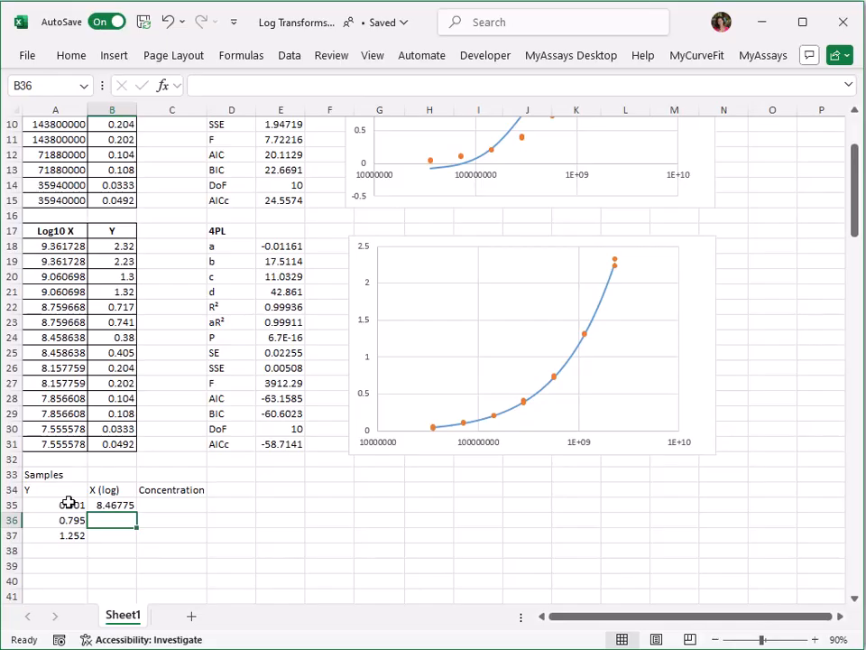
{"action": "left_click", "coordinate": [127, 505]}
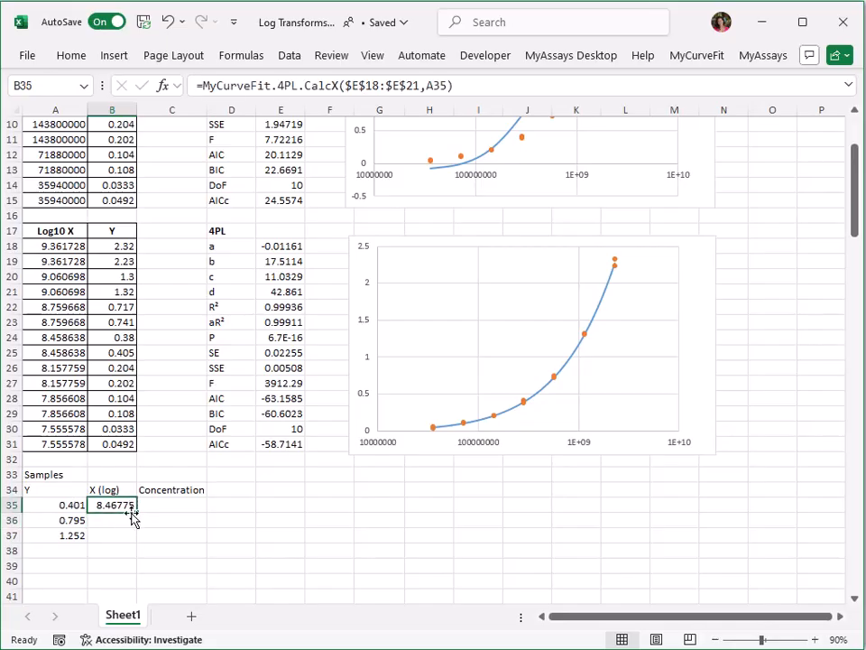
Extend the X (log) formula from B35 through B37, and calculate the first sample's concentration in C35 with =POWER(10,B35)
{"action": "left_click_drag", "start_coordinate": [135, 513], "coordinate": [136, 544]}
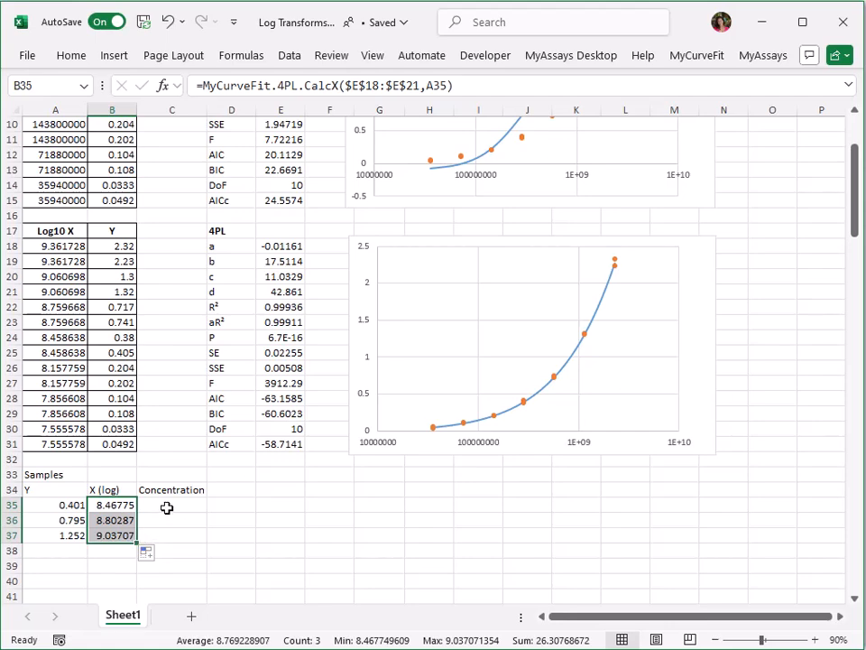
{"action": "left_click", "coordinate": [167, 508]}
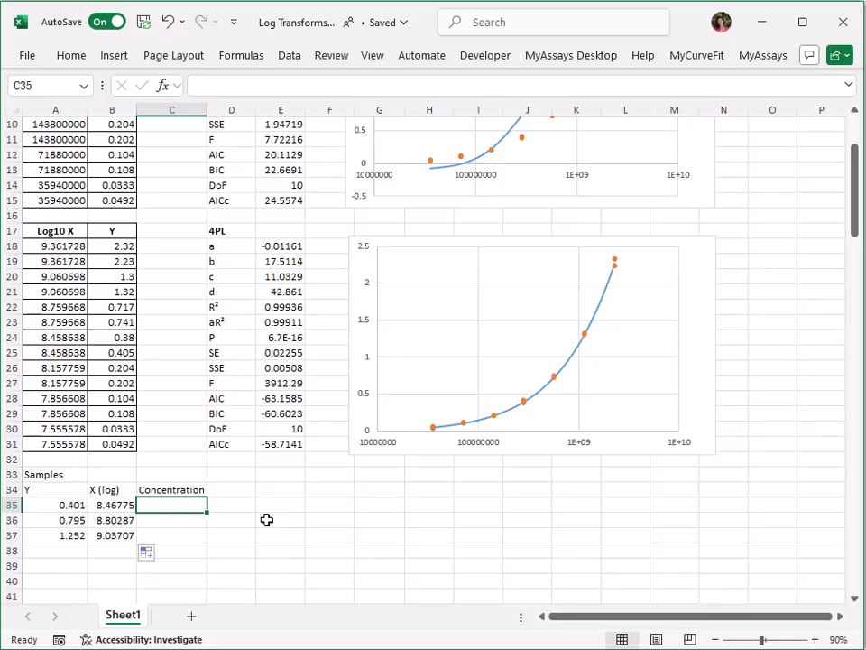
{"action": "type", "text": "=power"}
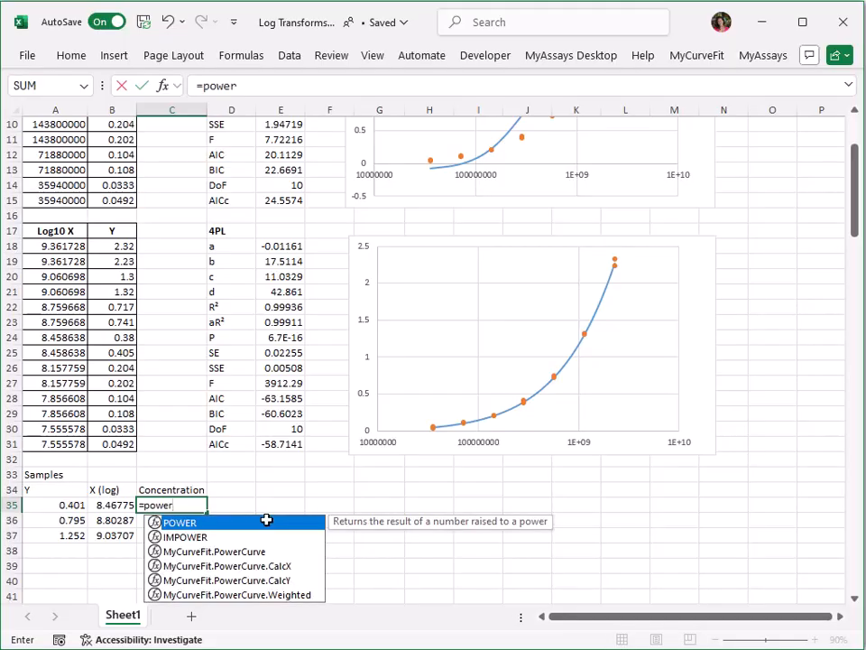
{"action": "type", "text": "(10,"}
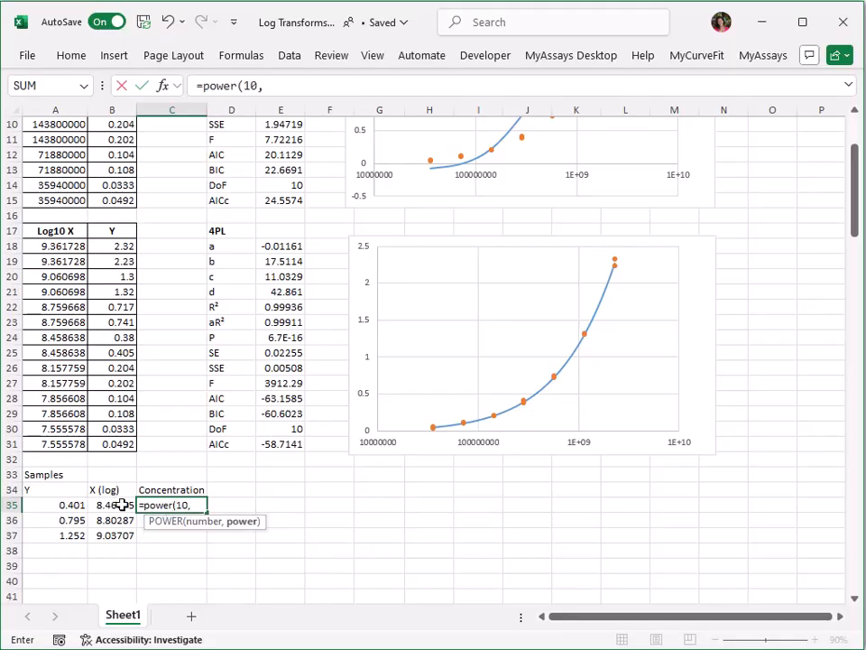
{"action": "left_click", "coordinate": [99, 507]}
{"action": "key", "text": "Return"}
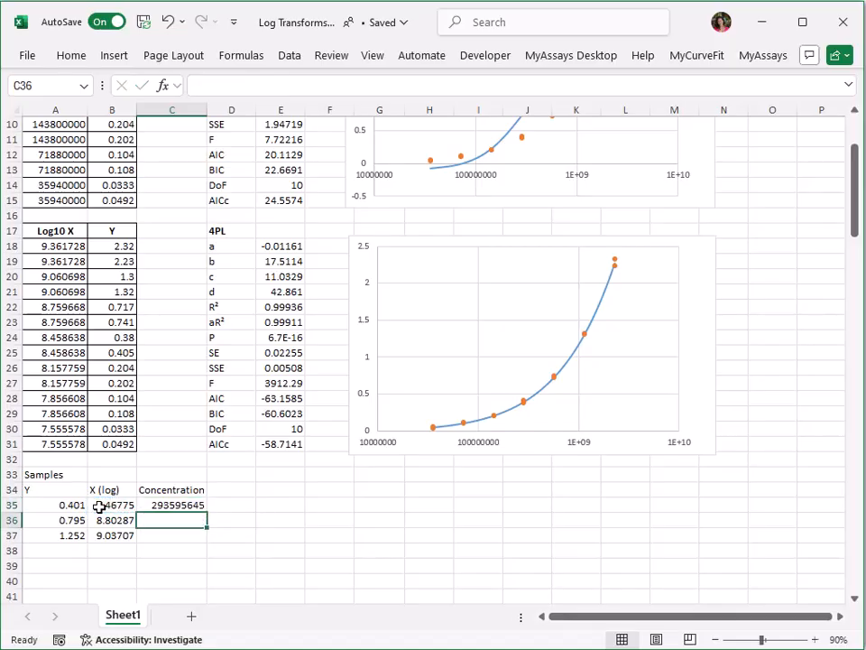
Copy the concentration formula from C35 into C36:C37 for the remaining two samples
{"action": "left_click", "coordinate": [178, 509]}
{"action": "left_click_drag", "start_coordinate": [206, 513], "coordinate": [206, 542]}
{"action": "left_click", "coordinate": [288, 526]}
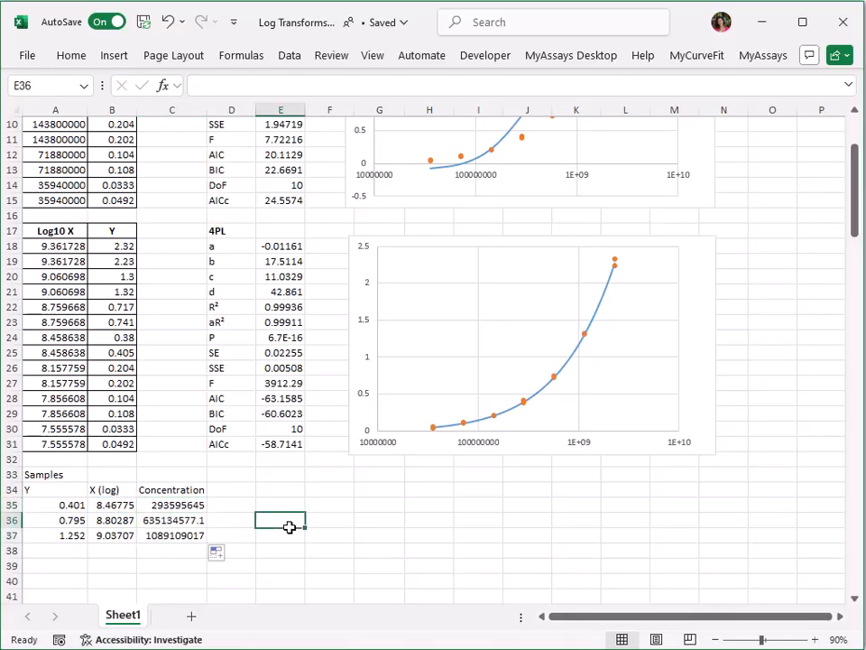